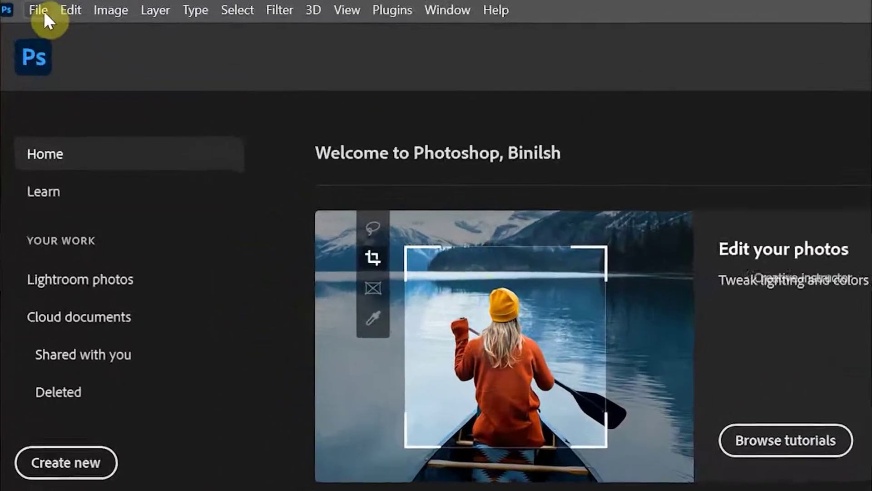
Start a new document with width 1280 px, height 720 px and resolution 72 ppi.
click(29, 9)
click(51, 28)
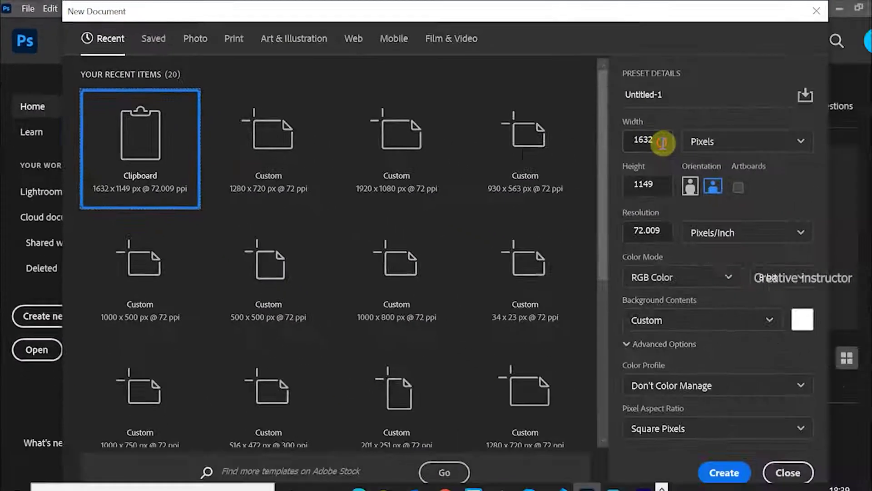
text(1280)
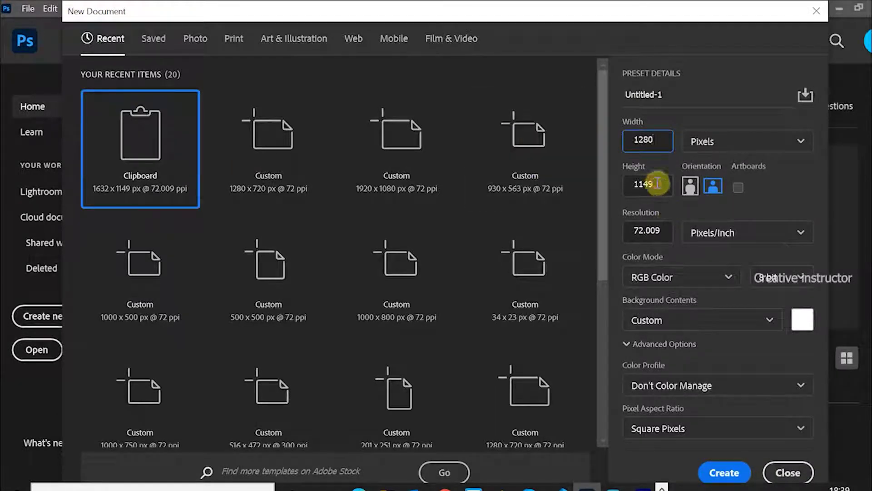
click(651, 182)
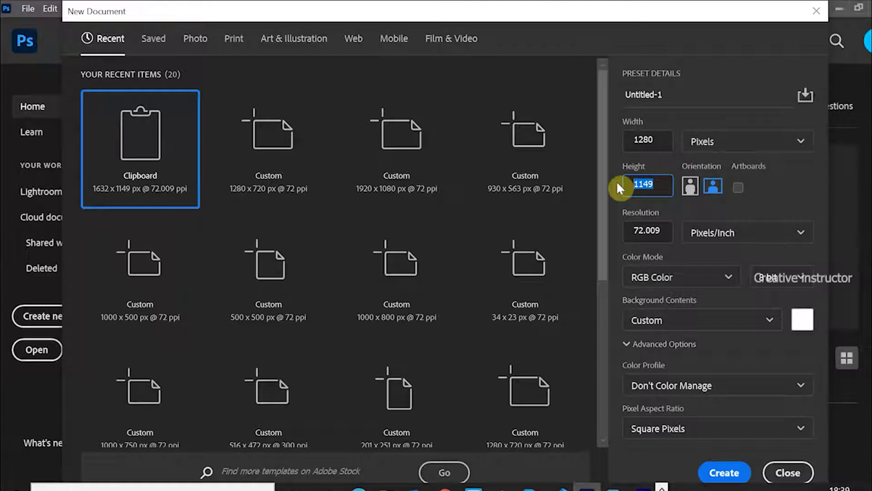
text(720)
click(656, 230)
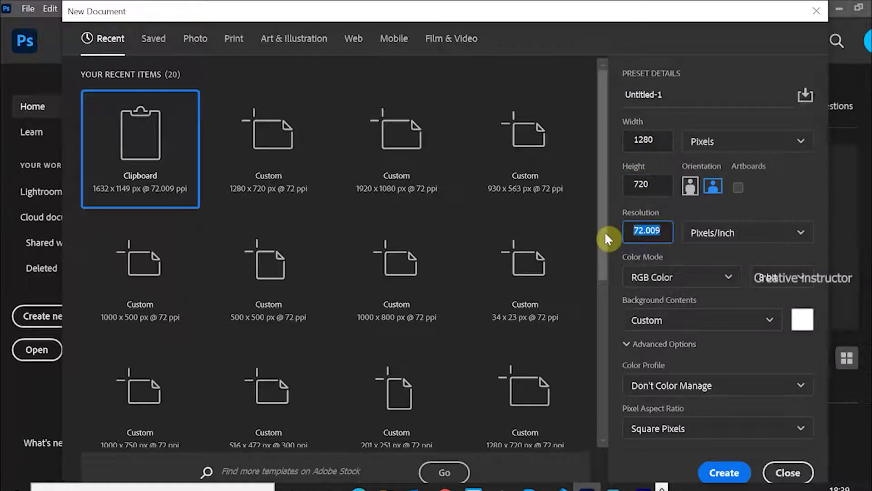
text(72)
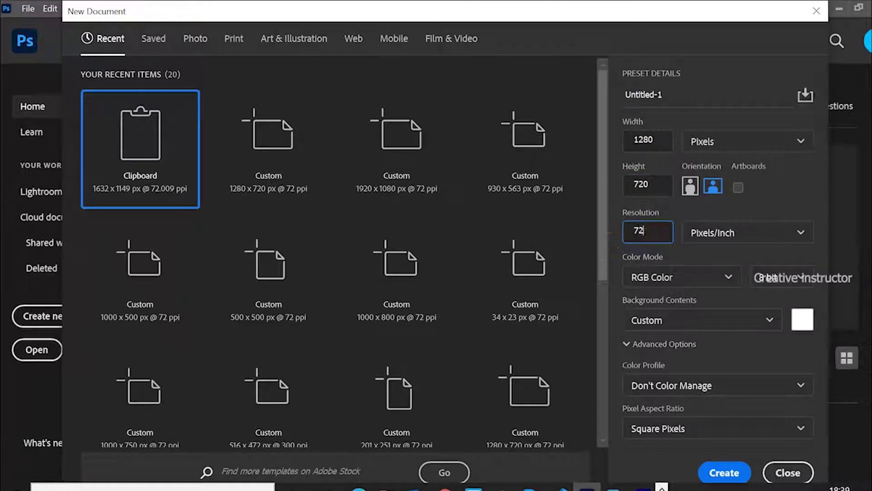
click(719, 477)
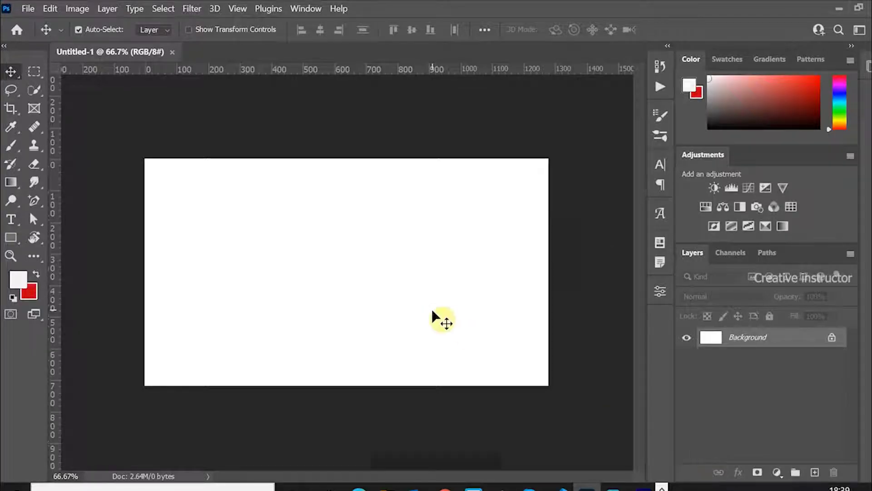
View the blank white Untitled-1 canvas at 100% with Ctrl+1.
key(ctrl+1)
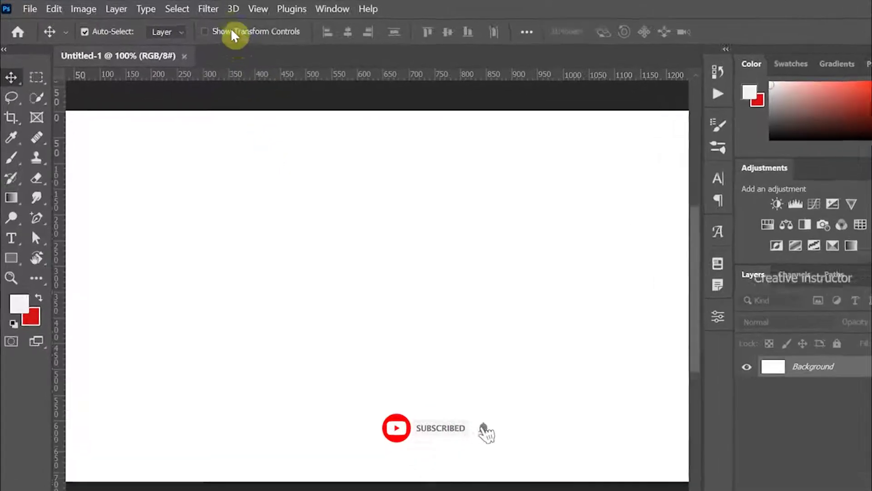
Convert the layer into a Soda mesh preset and accept the 3D workspace.
click(231, 9)
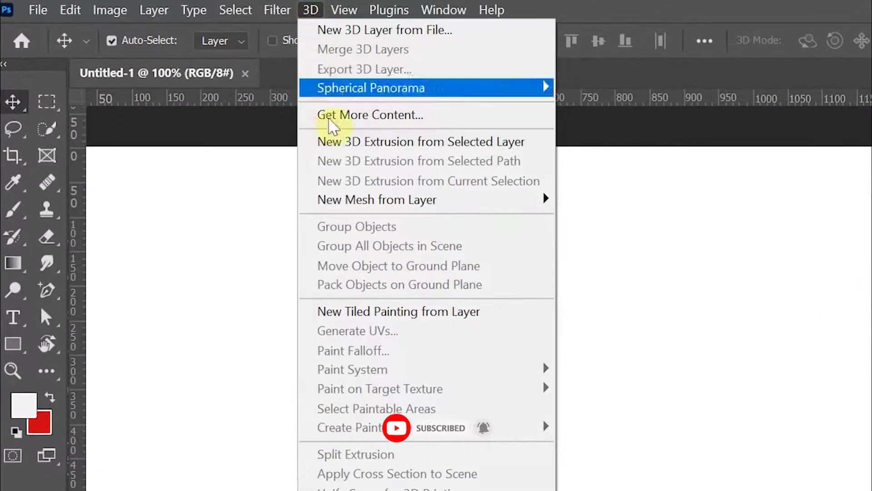
click(360, 199)
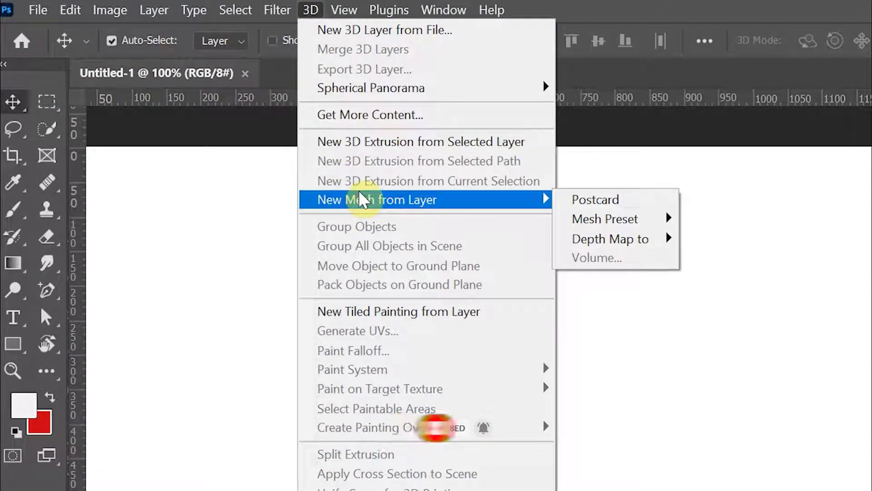
mouse_move(666, 220)
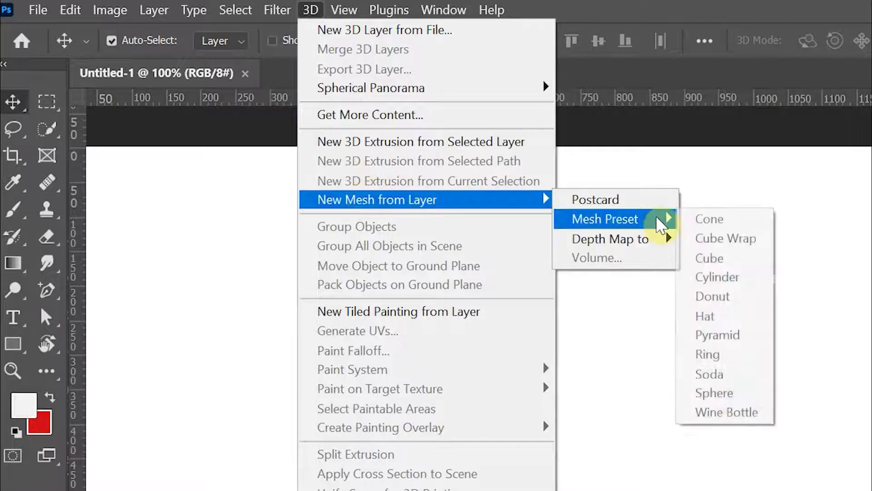
click(726, 381)
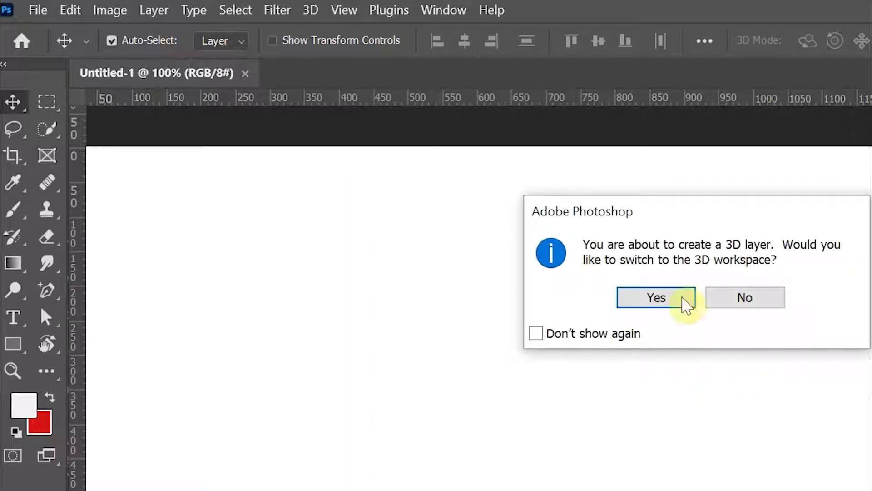
click(655, 297)
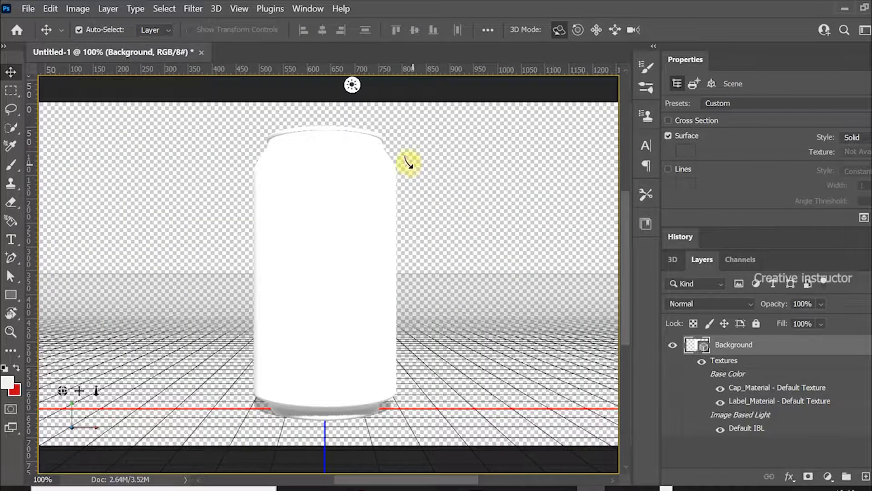
drag(409, 163, 415, 178)
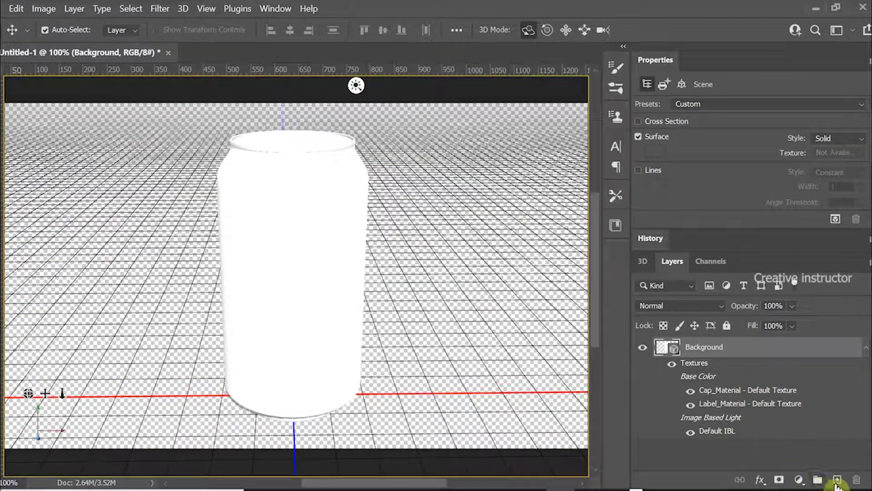
Add Layer 1 beneath the 3D can layer and fill it with the light foreground colour.
click(866, 477)
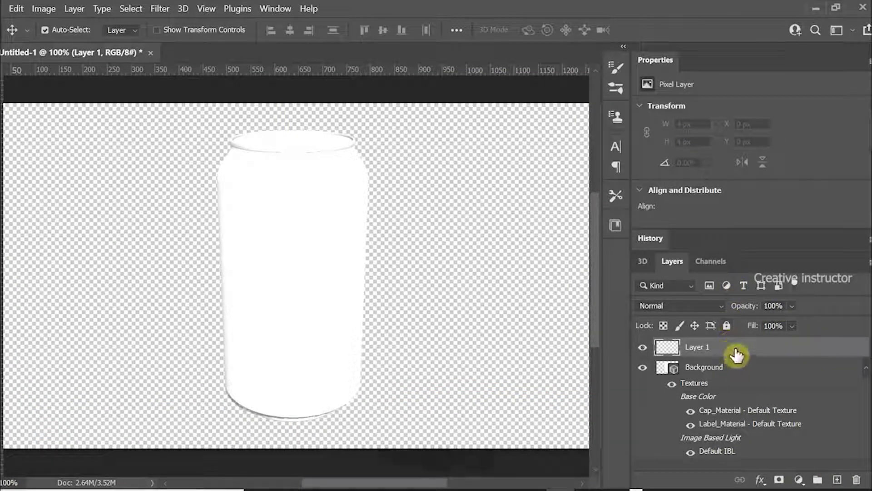
drag(736, 352, 754, 465)
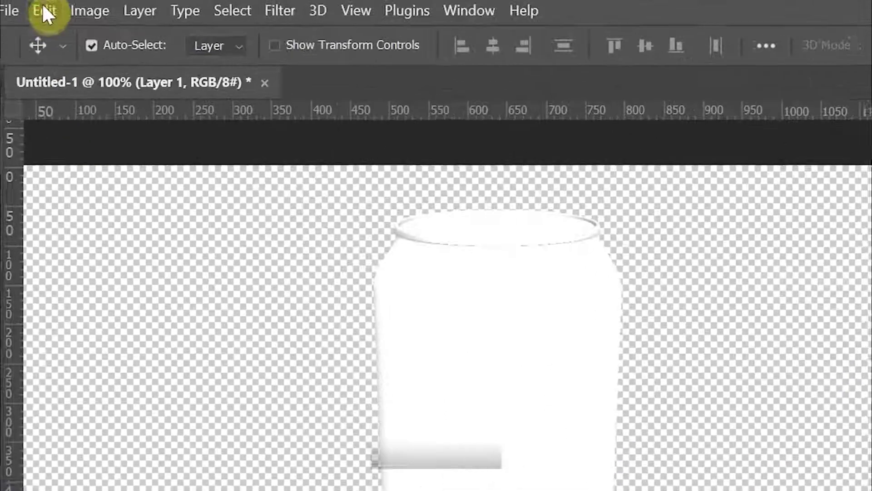
click(16, 8)
click(133, 356)
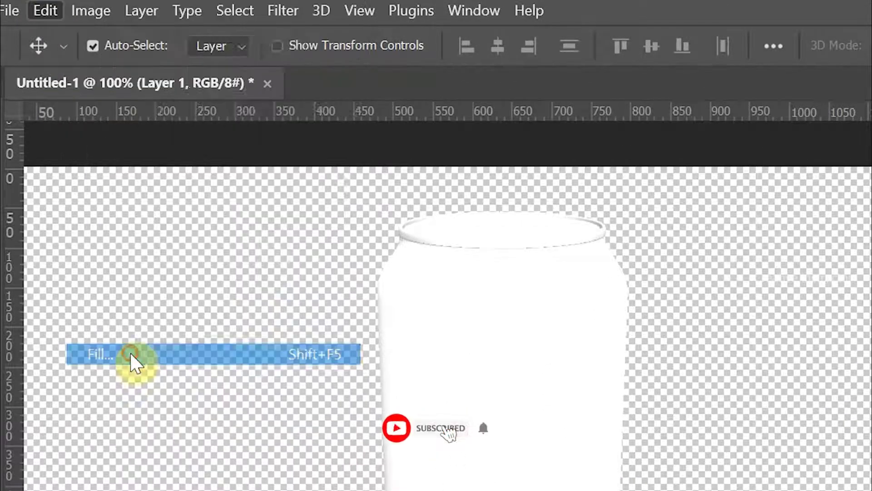
click(504, 167)
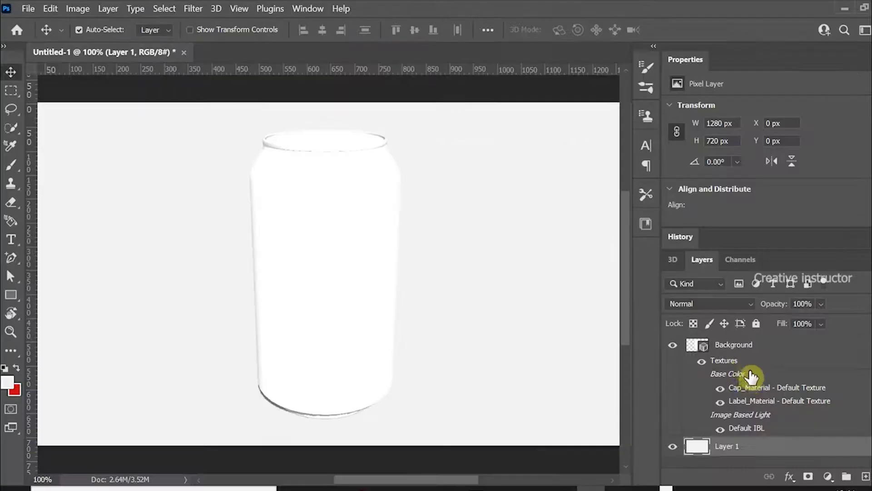
click(737, 351)
Open the can's Label_Material texture as its own document, Layer 0.psb.
click(739, 352)
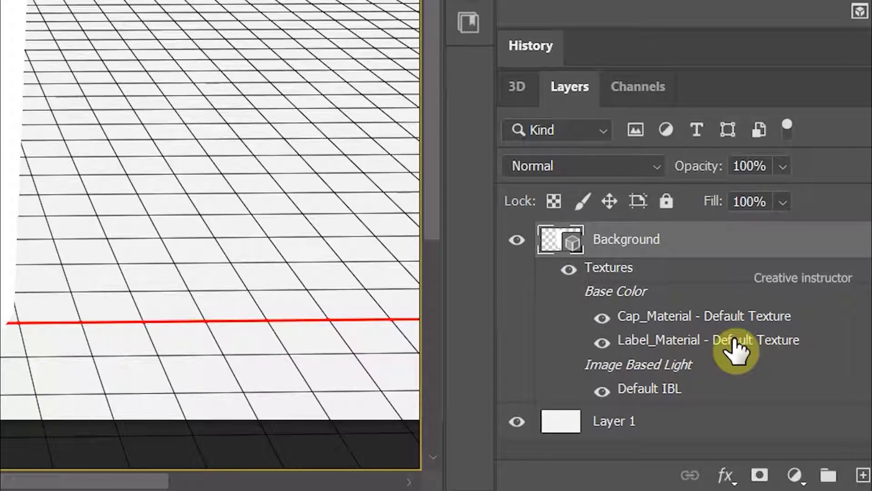
double_click(733, 340)
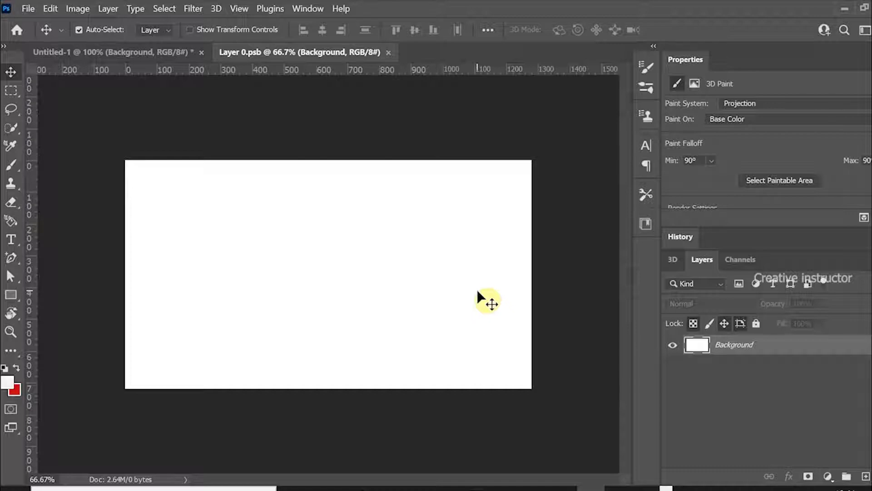
click(482, 300)
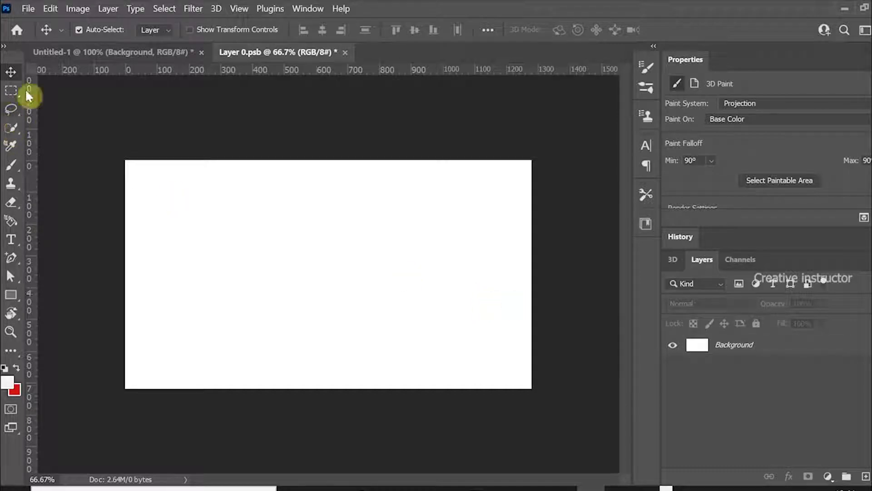
Place 91-912131_coca-cola-logo-2020.jpg from the splash folder as an embedded layer in the label.
click(29, 8)
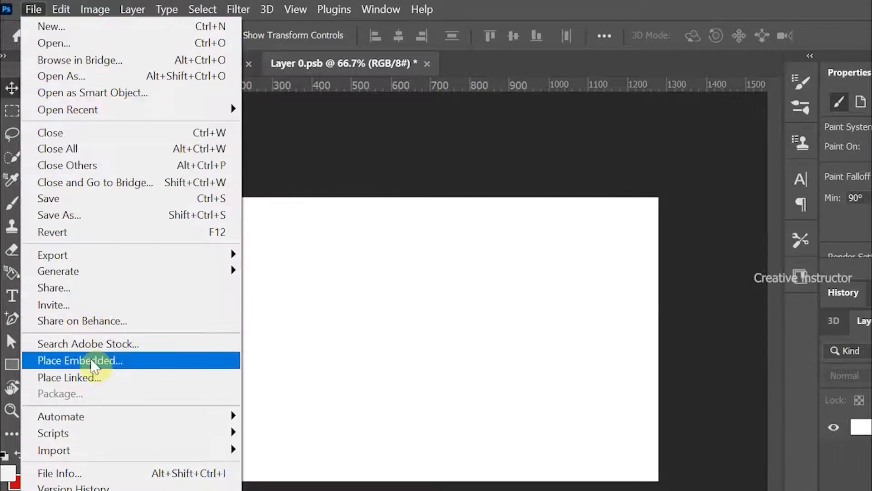
click(91, 360)
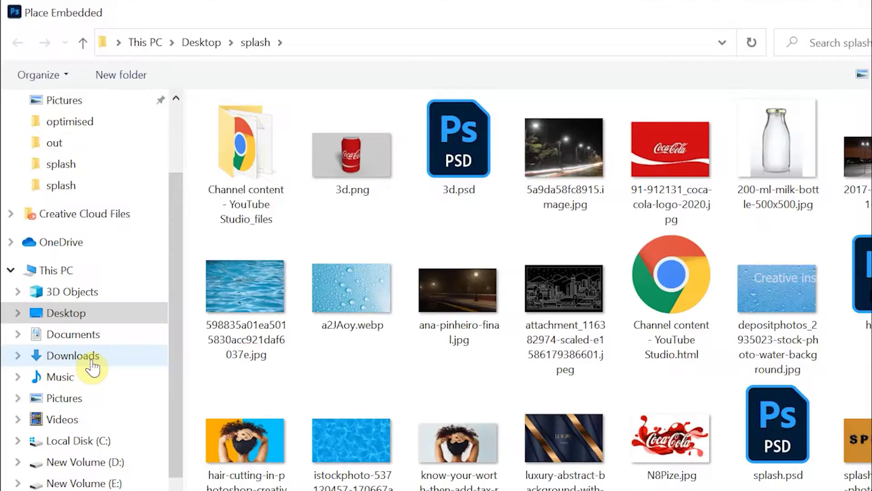
click(670, 150)
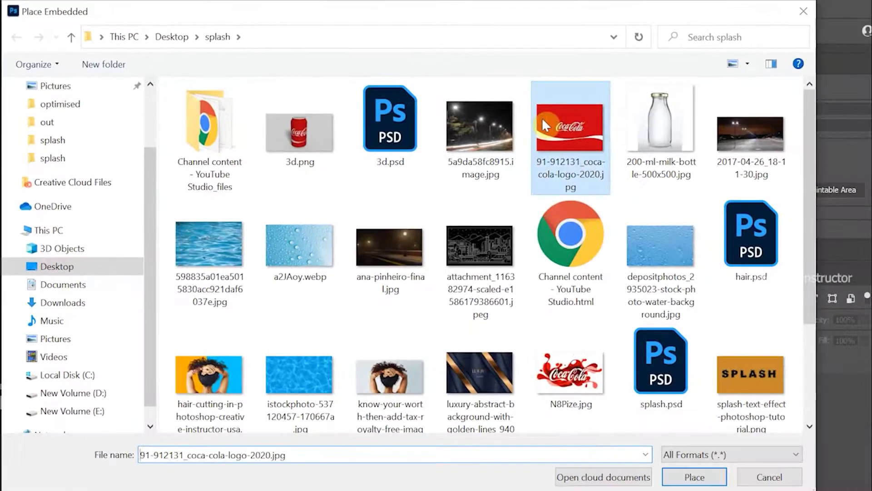
click(695, 478)
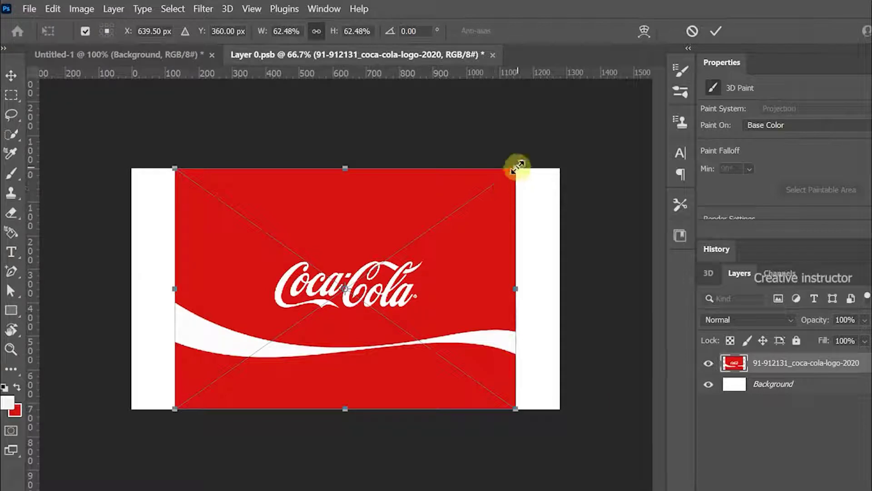
Scale the Coca-Cola image to about 80% so it fills the label canvas, and commit.
drag(518, 166, 579, 153)
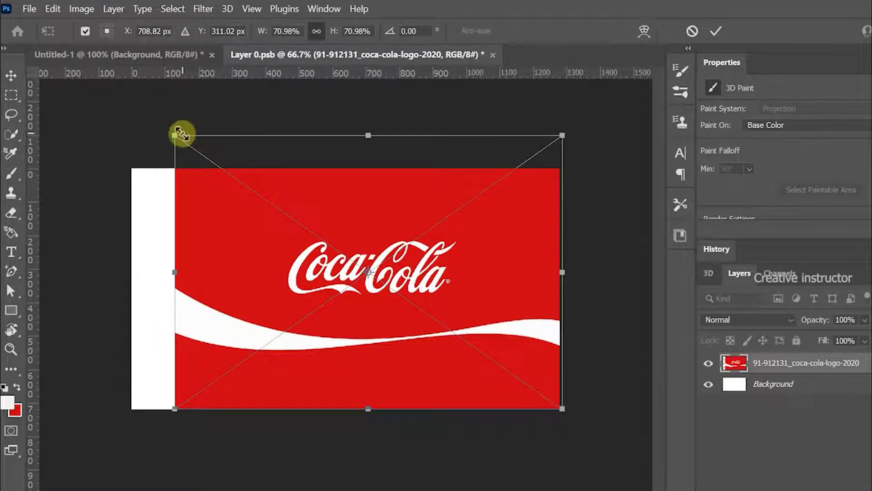
drag(182, 134, 119, 121)
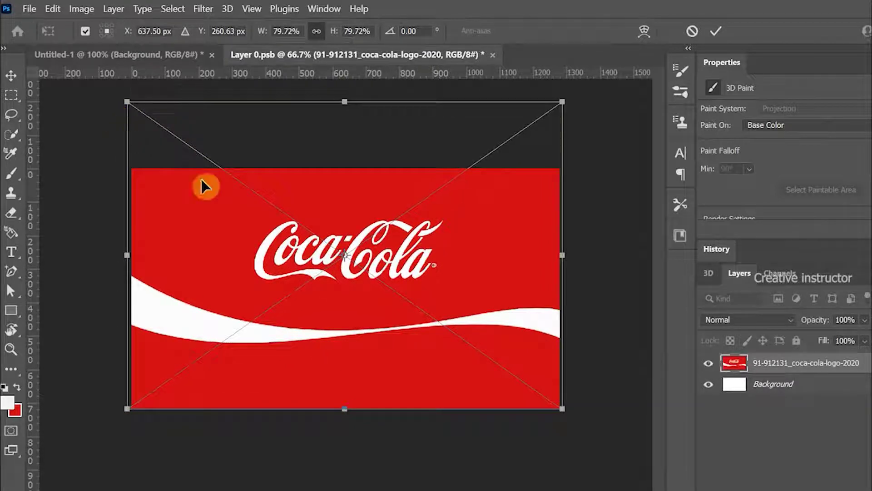
double_click(351, 283)
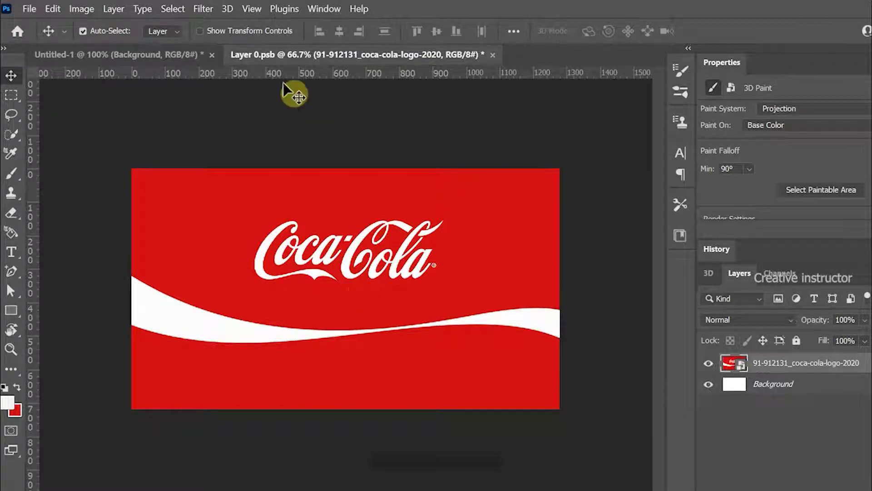
click(29, 8)
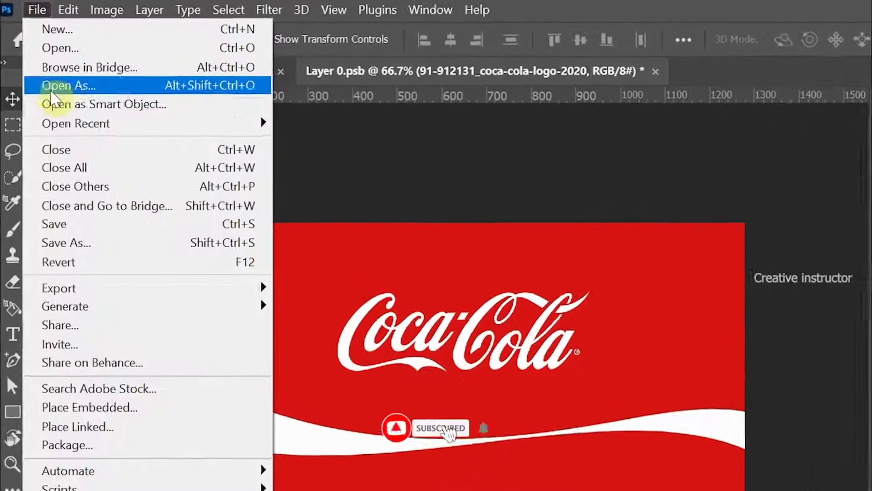
Save the label texture and return to Untitled-1 with Layer 1 selected.
click(61, 200)
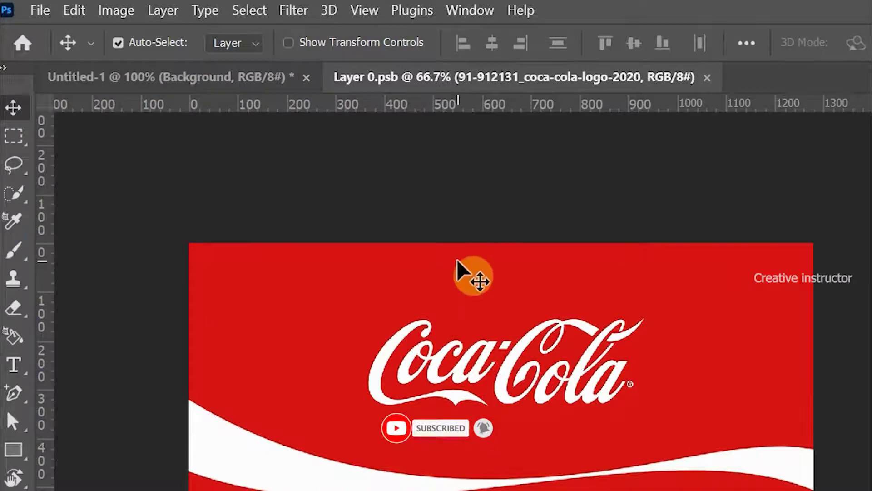
click(272, 79)
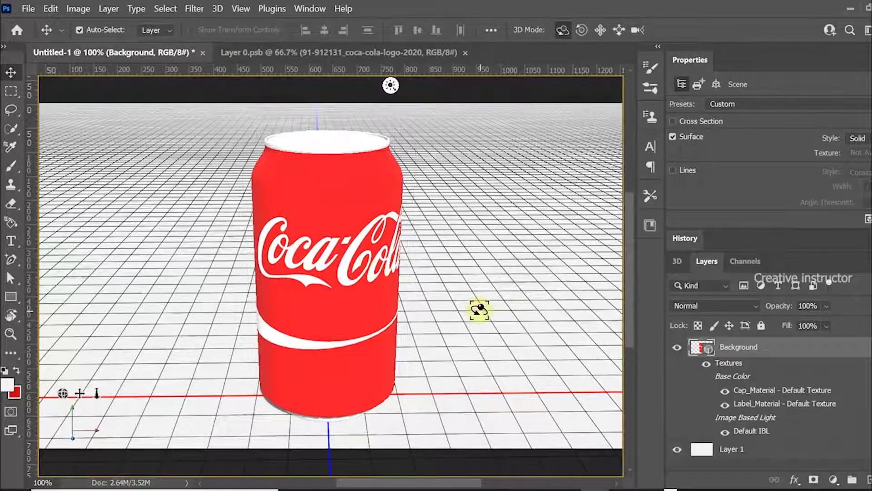
click(750, 449)
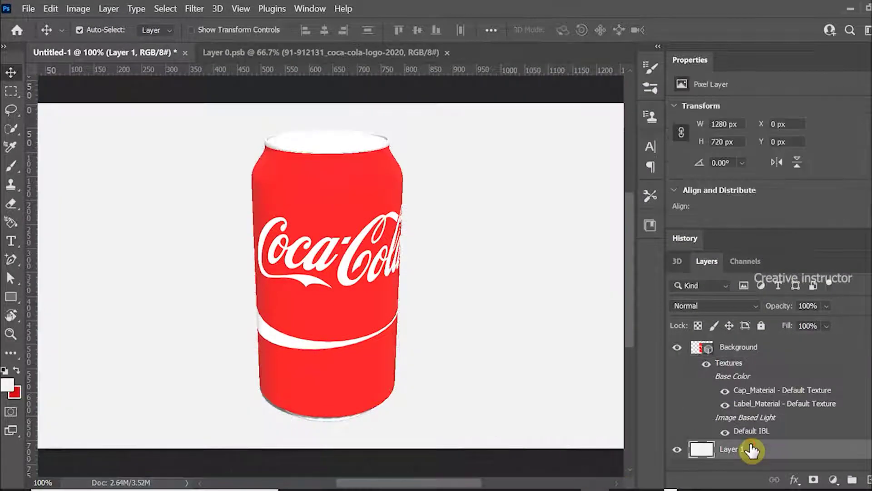
click(369, 323)
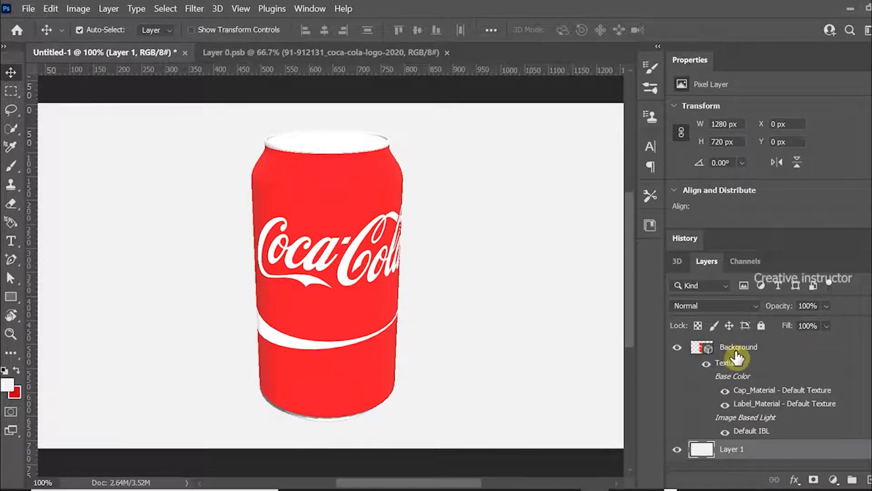
Swing the 3D scene's Infinite Light 1 so the can's shadow falls across the floor.
click(736, 354)
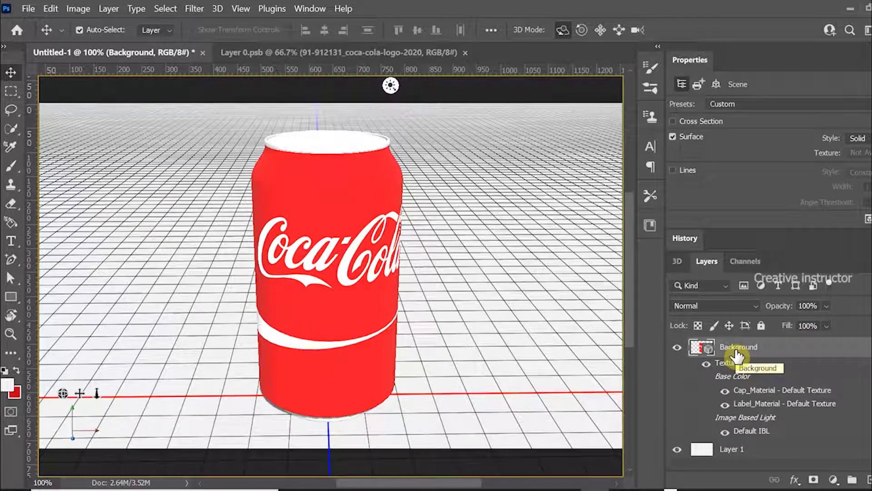
click(677, 262)
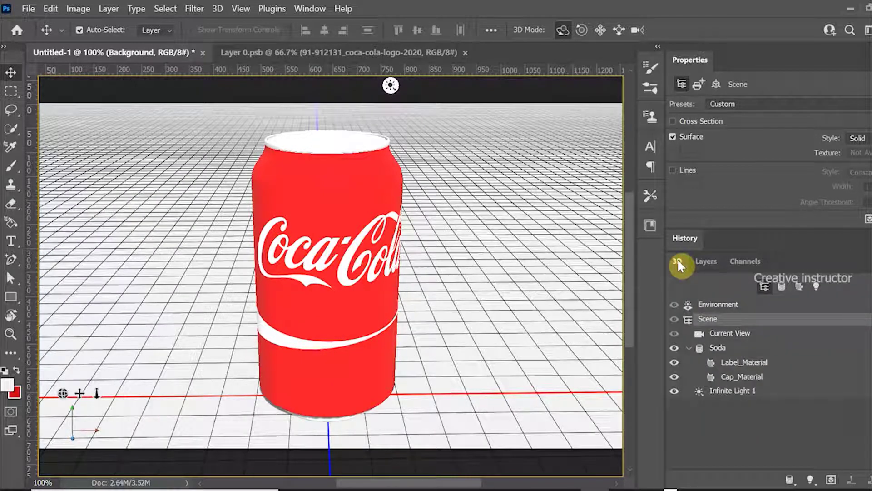
click(721, 391)
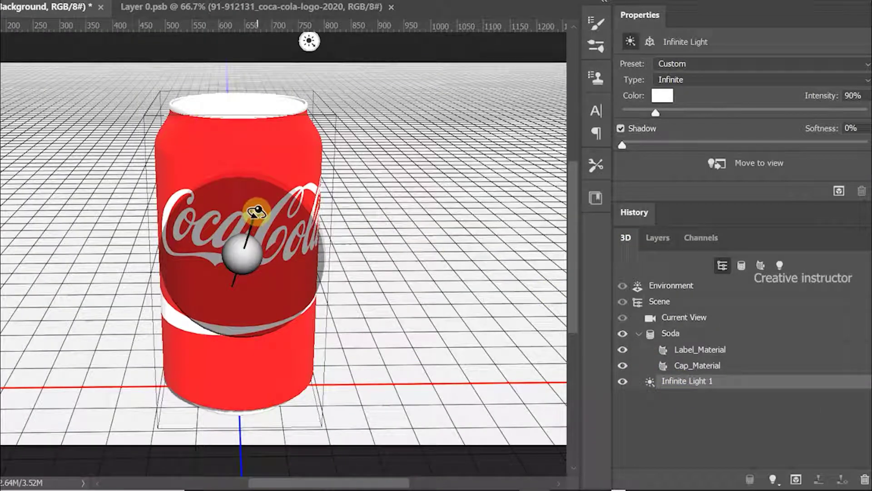
drag(256, 211, 210, 193)
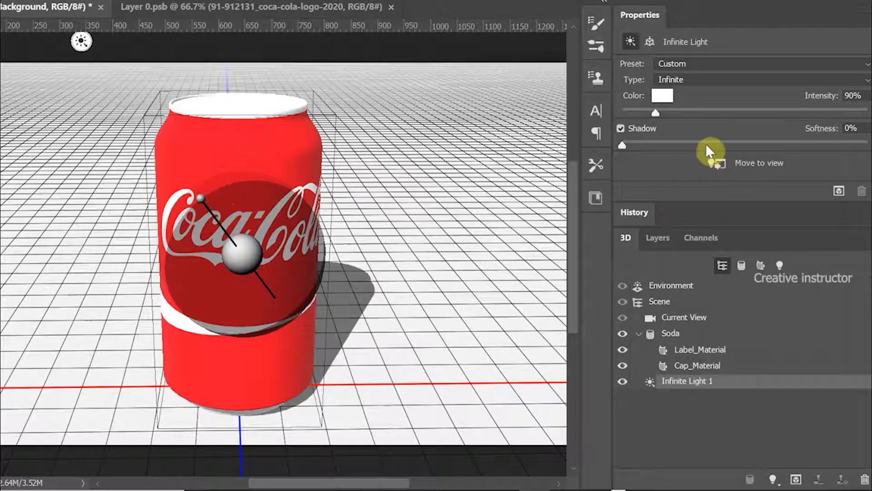
Set Infinite Light 1's shadow softness to 35%.
drag(625, 144, 634, 144)
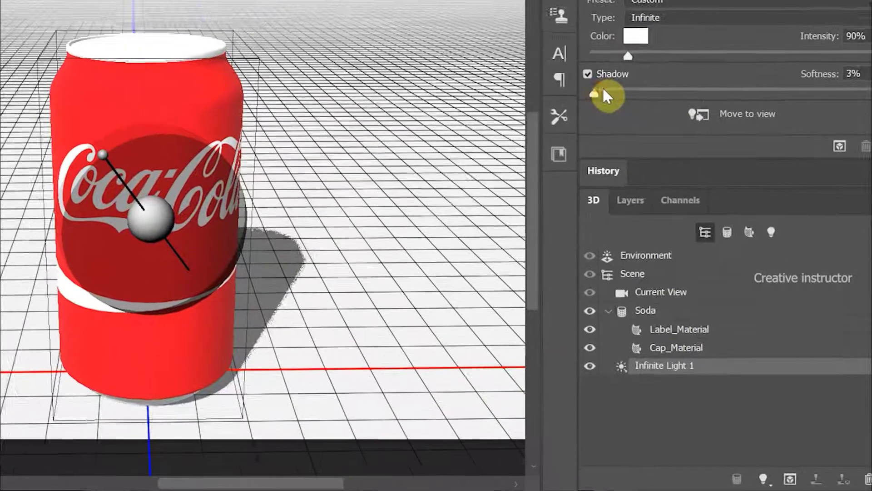
drag(605, 90, 705, 89)
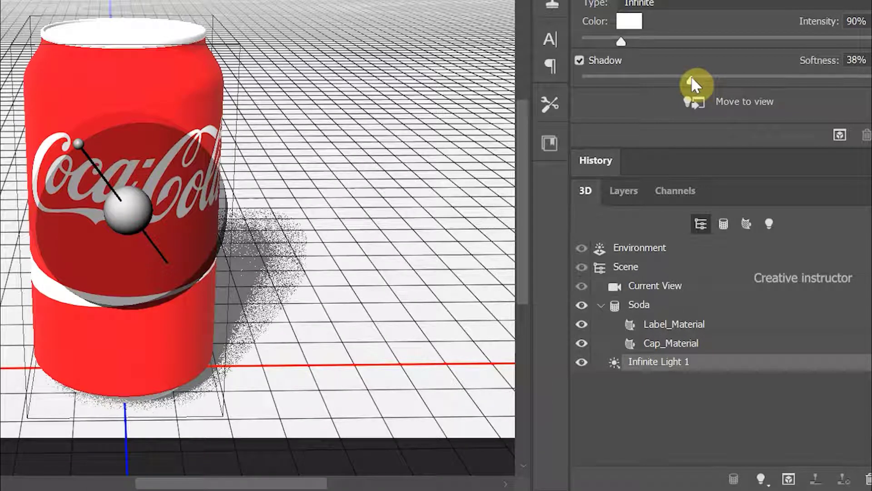
drag(686, 75, 684, 75)
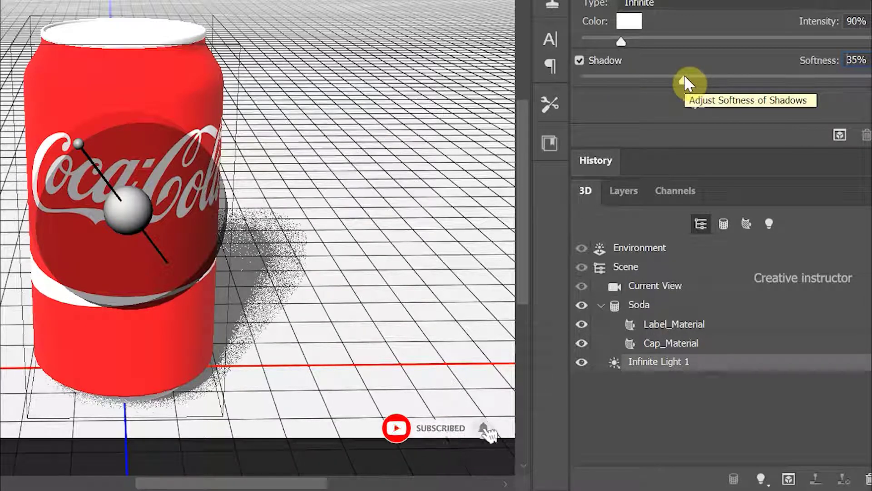
click(630, 190)
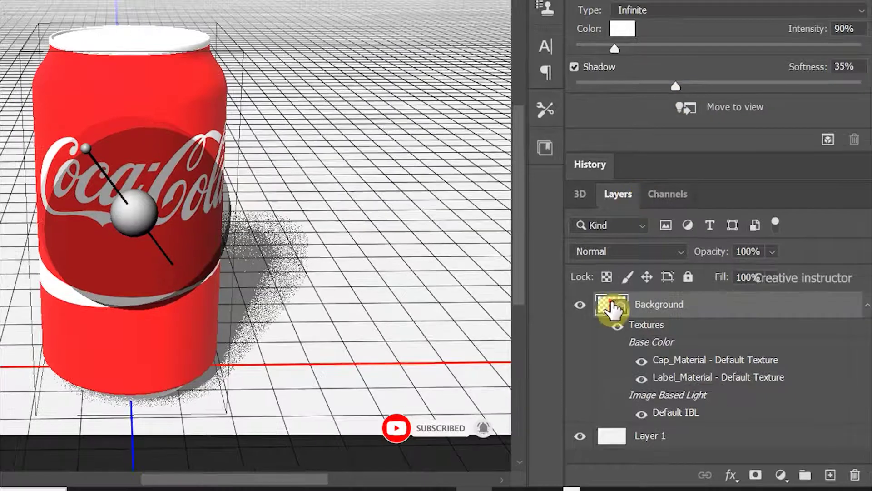
Render the 3D Coca-Cola can scene so its soft 35% shadow falls on the ground.
click(827, 142)
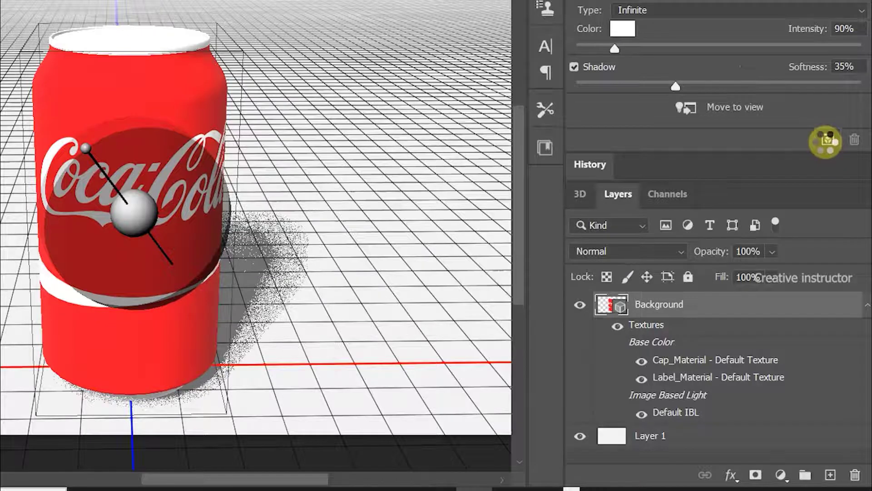